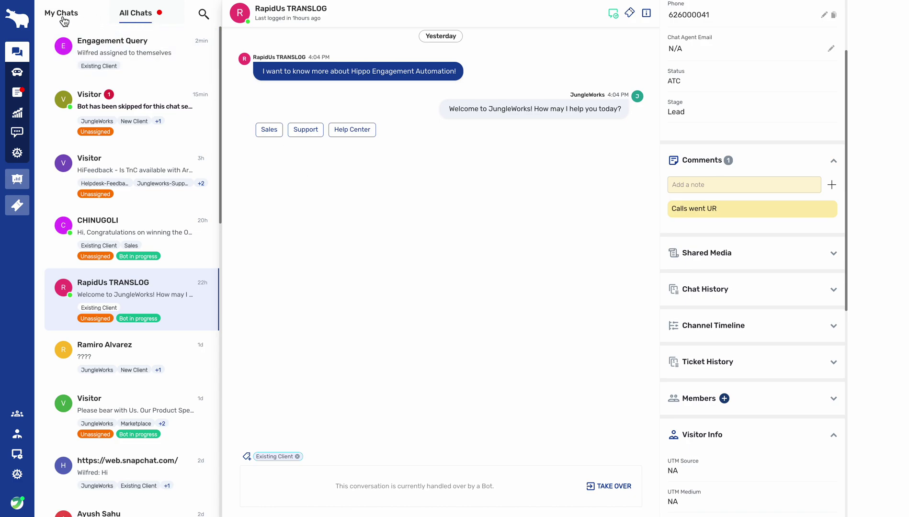
- Switch the inbox from My Chats to All Chats to open the latest customer conversation
left_click(63, 18)
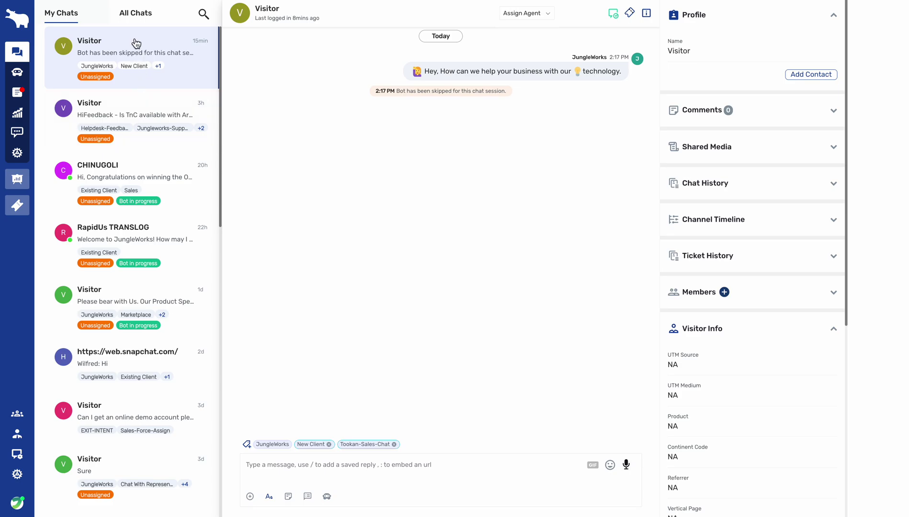
left_click(125, 16)
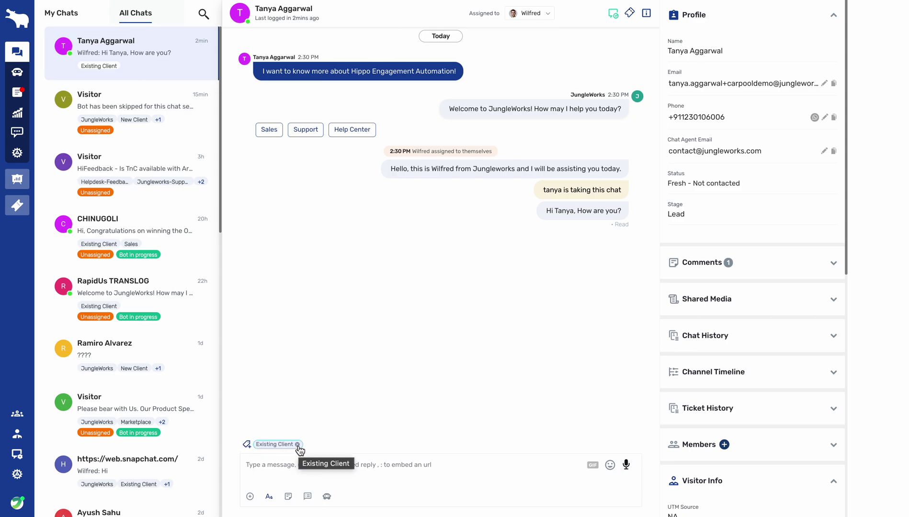
left_click(531, 14)
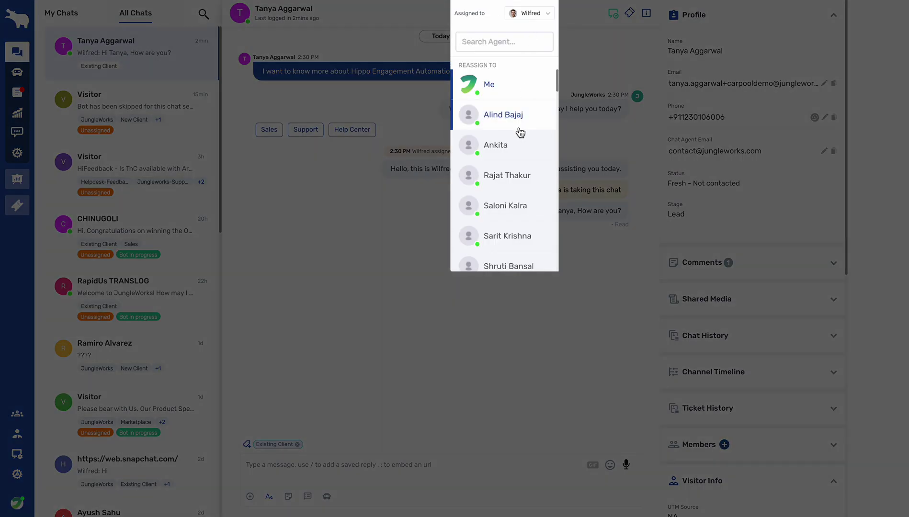
scroll(519, 131, "down", 3)
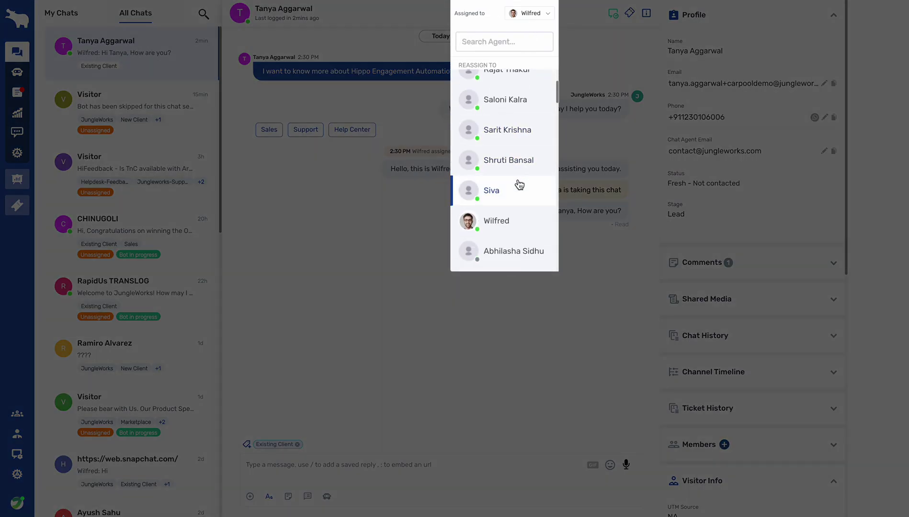
left_click(430, 196)
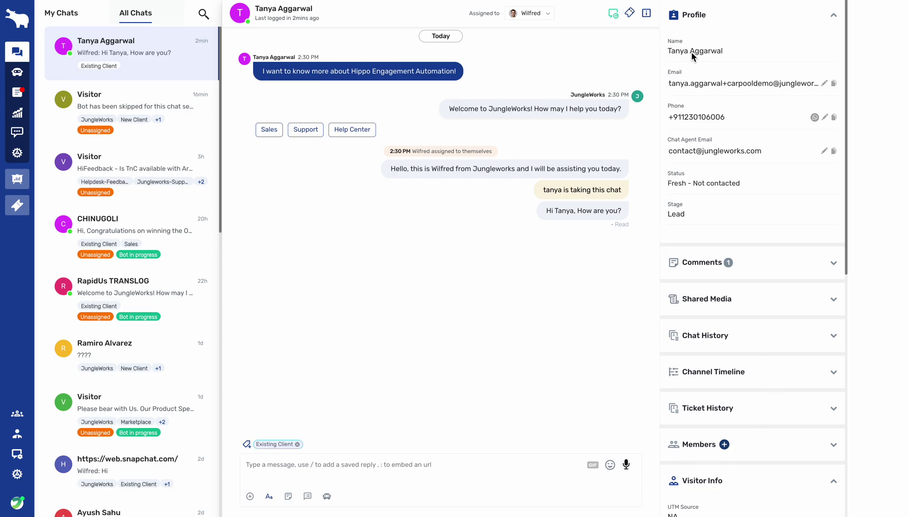
left_click(645, 15)
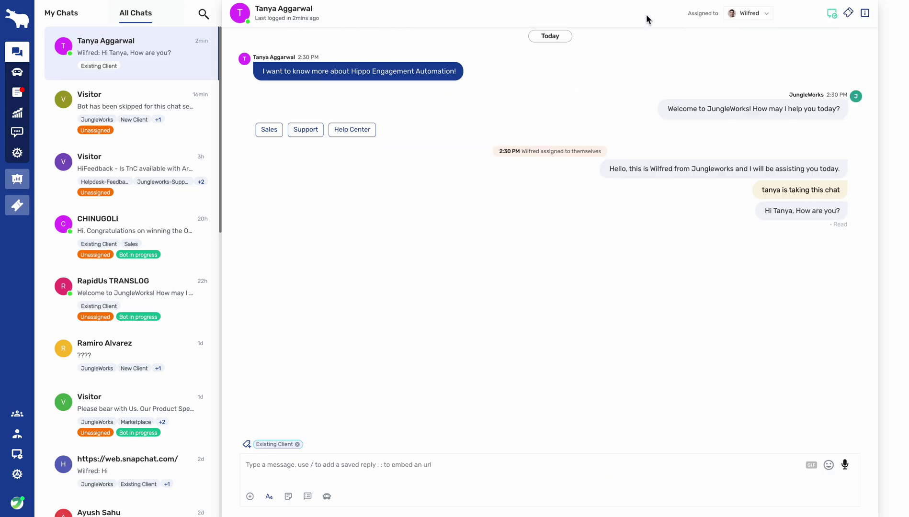
left_click(863, 13)
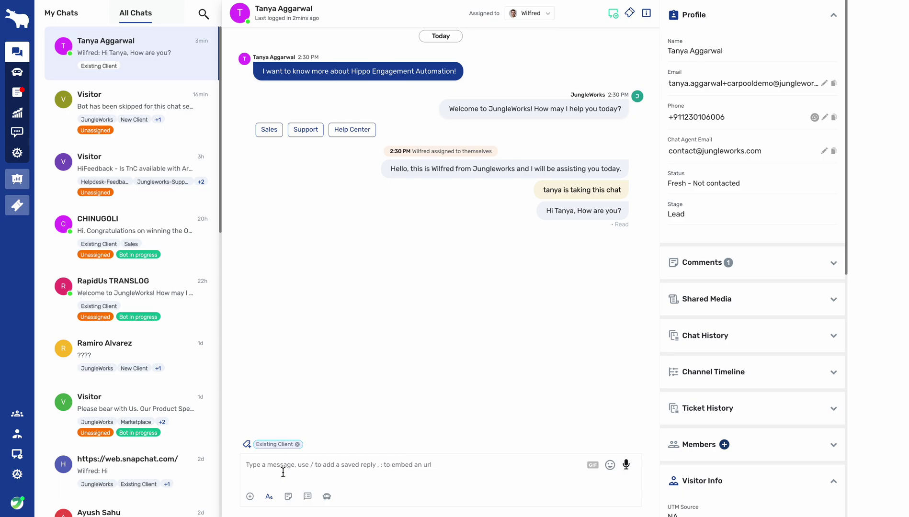
left_click(288, 498)
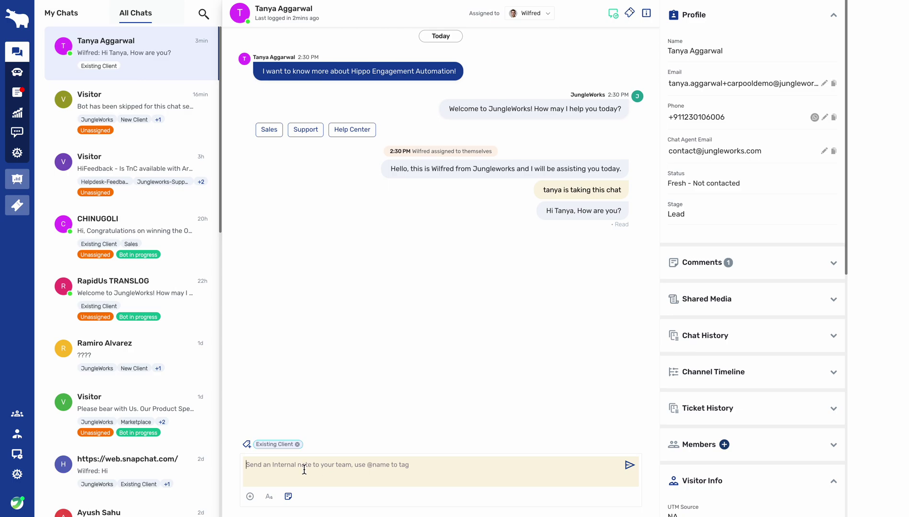
left_click(287, 497)
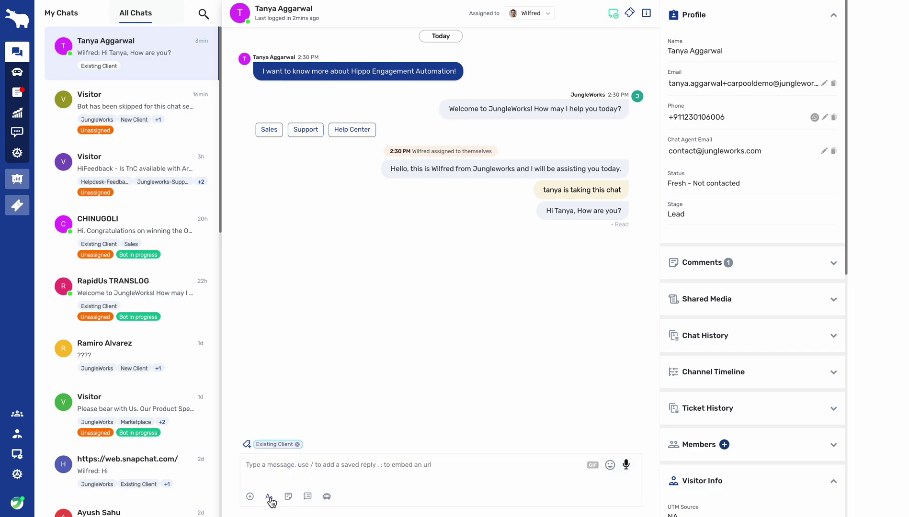
left_click(308, 497)
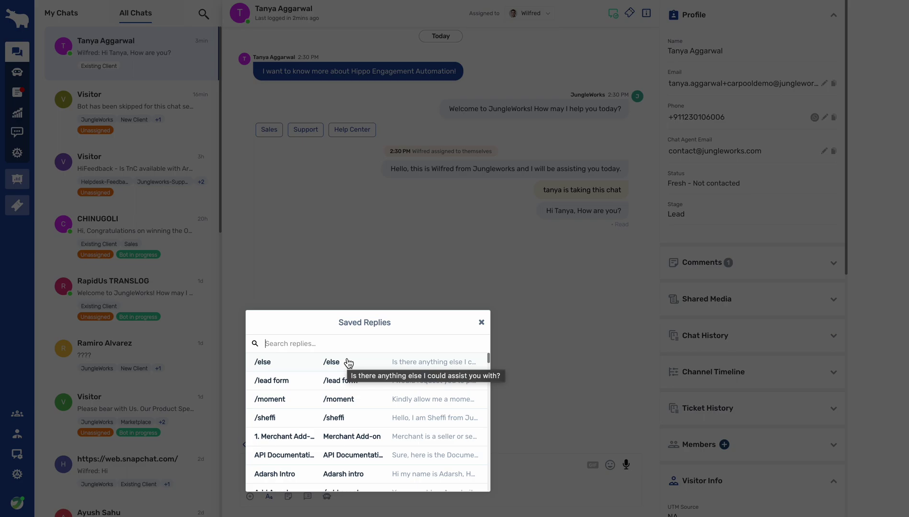
left_click(481, 322)
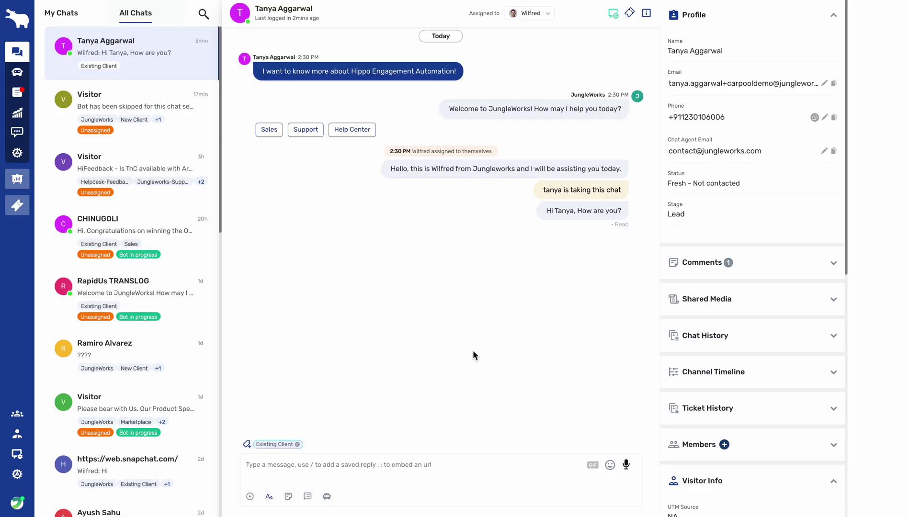
left_click(328, 498)
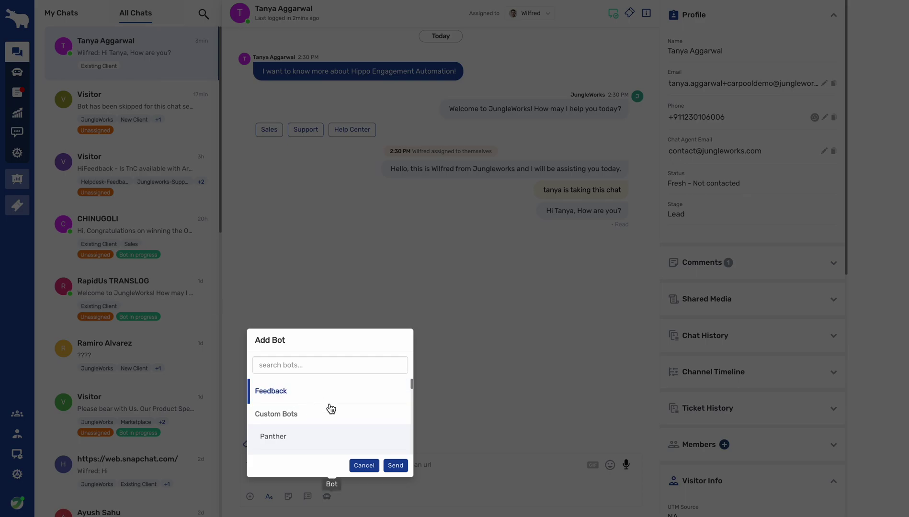
left_click(364, 465)
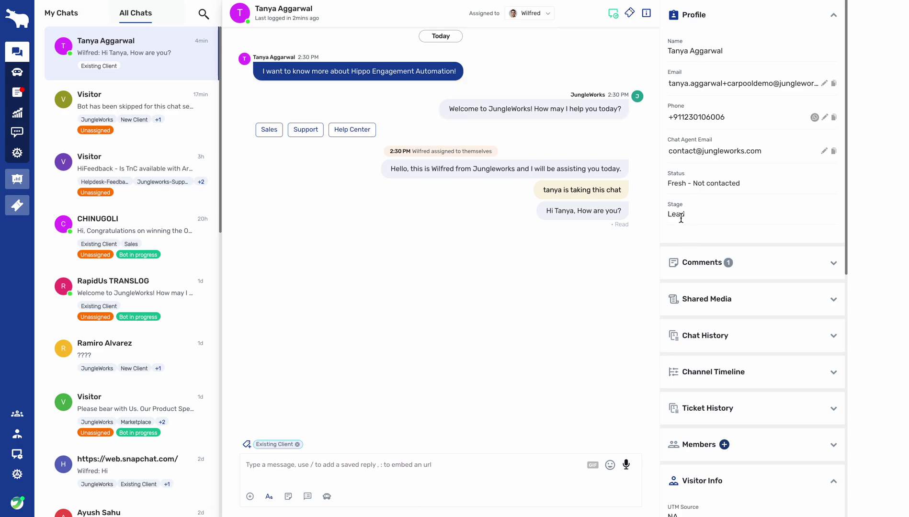
- Expand the sidebar's Comments, Shared Media and Chat History sections, showing the chat-link comment
scroll(680, 218, "down", 1)
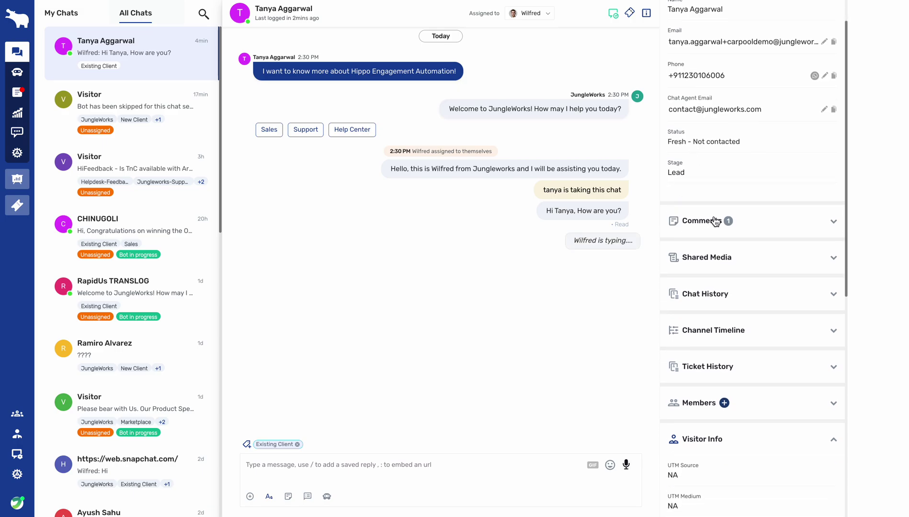
left_click(715, 221)
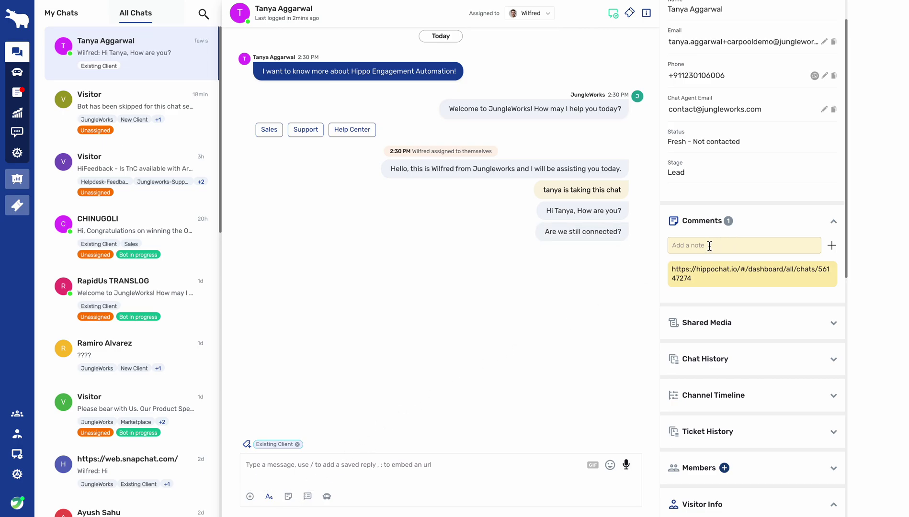
scroll(709, 246, "down", 2)
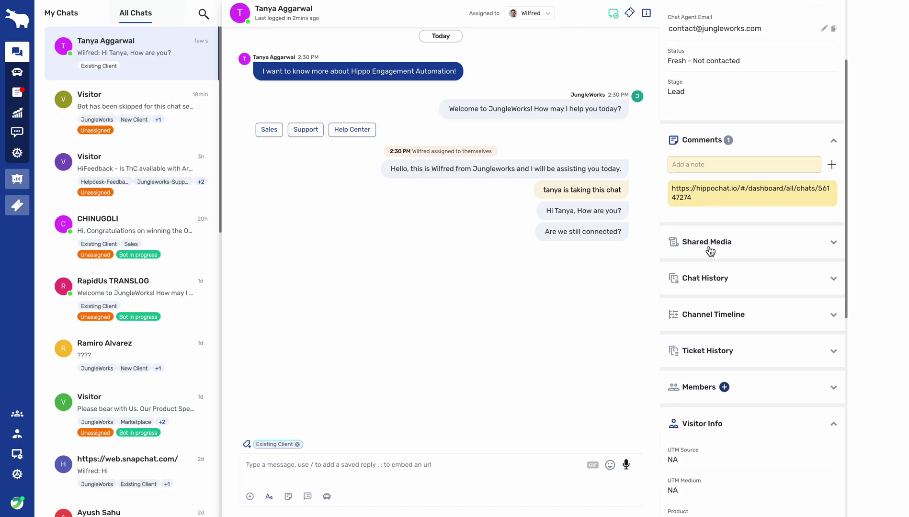
left_click(710, 250)
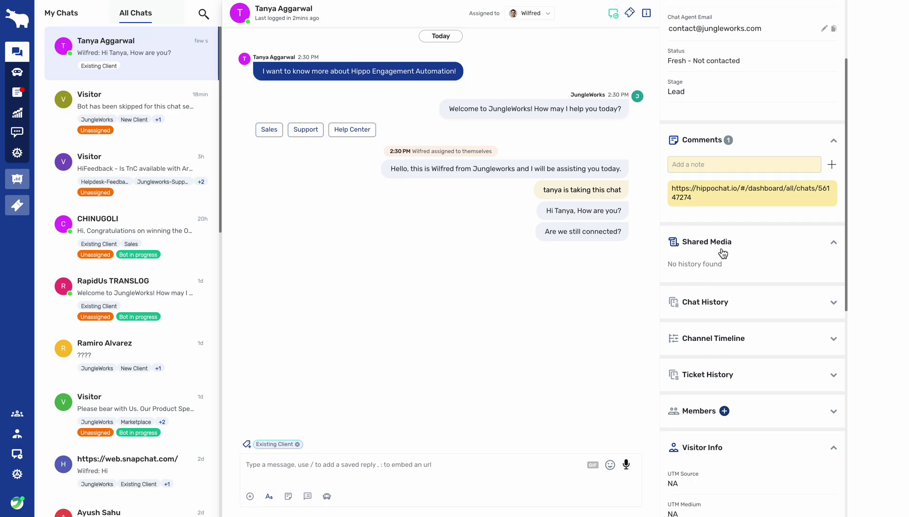
left_click(711, 299)
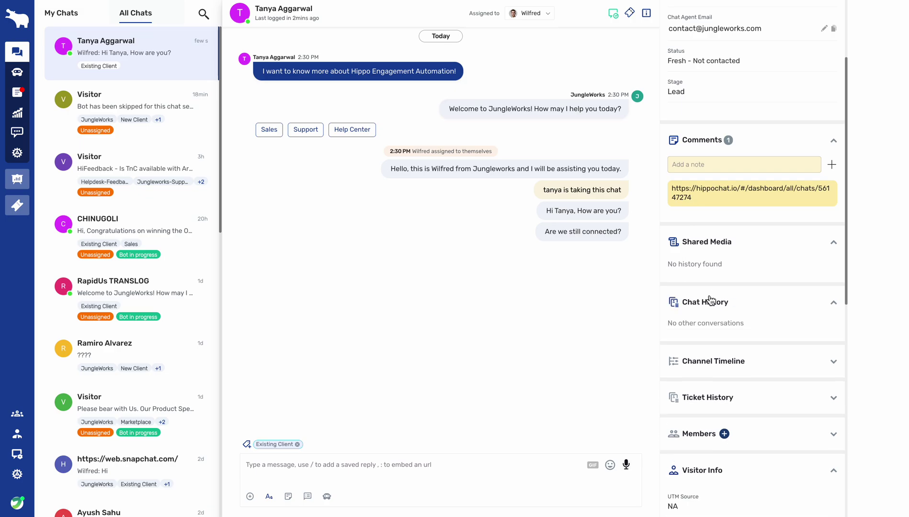
scroll(711, 300, "down", 2)
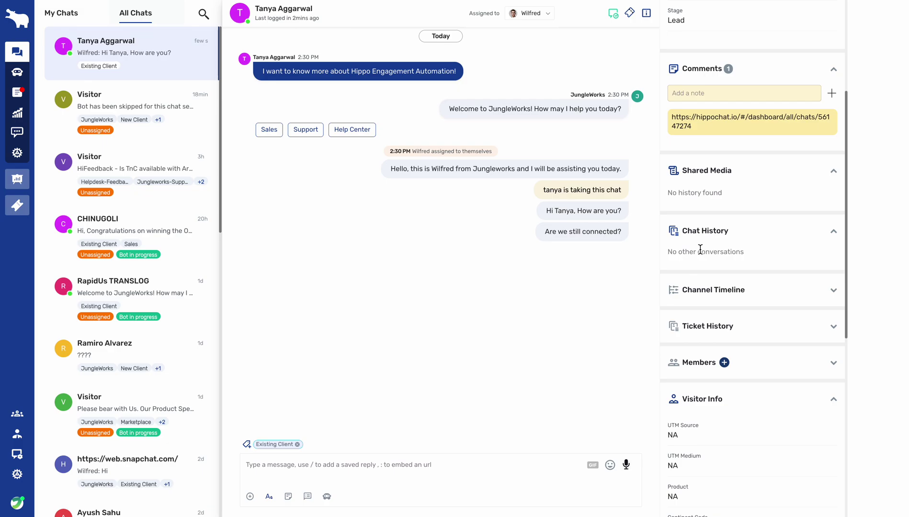
- Expand Channel Timeline (one 2:30 PM page visit) and Ticket History (no history found)
left_click(706, 300)
scroll(706, 301, "down", 1)
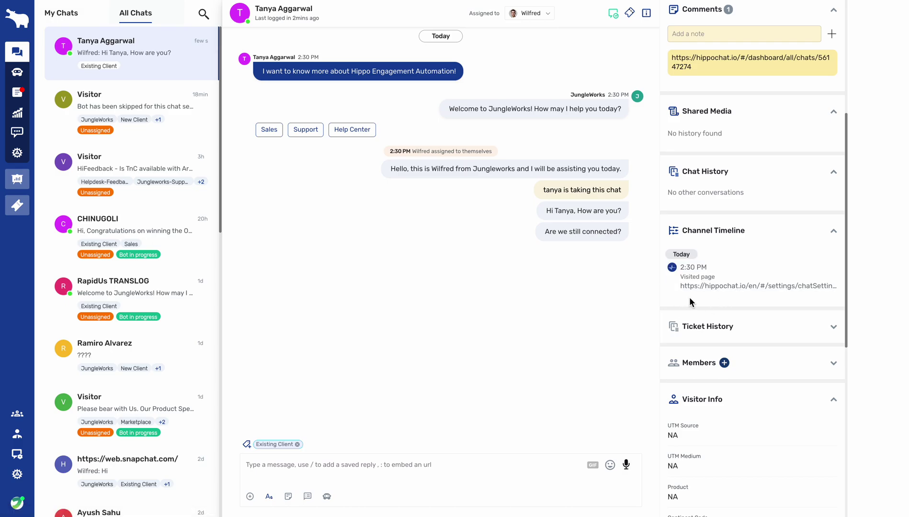
scroll(688, 297, "down", 1)
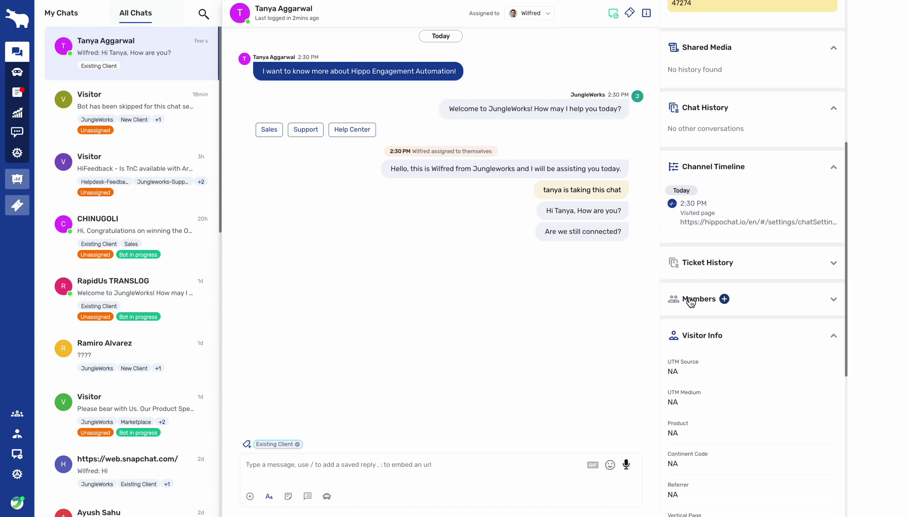
left_click(716, 265)
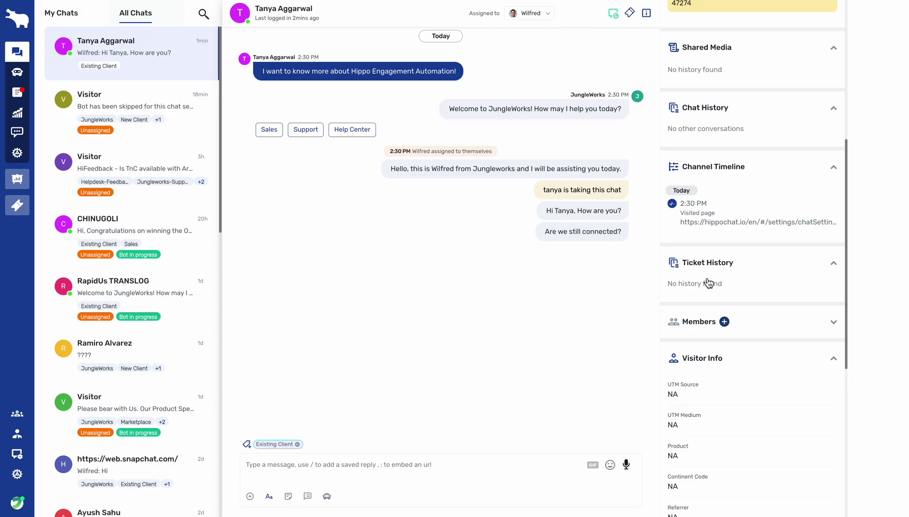
scroll(722, 185, "up", 7)
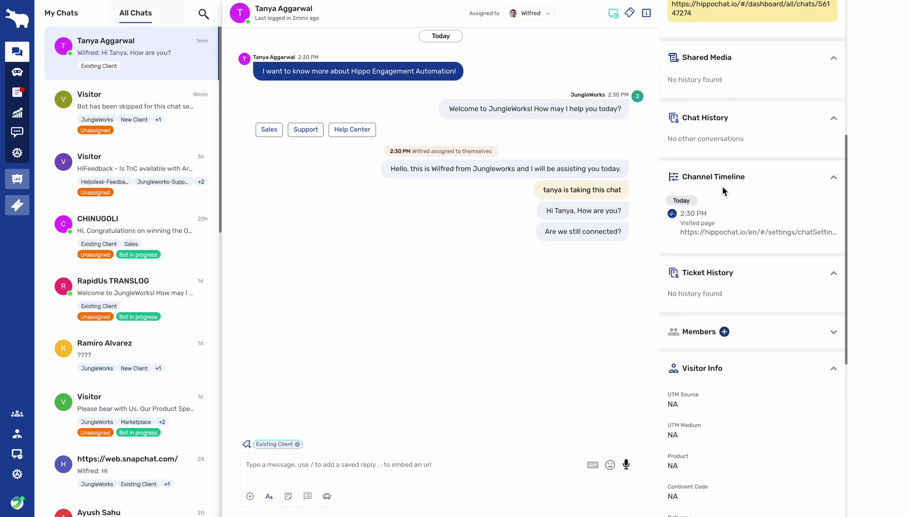
scroll(709, 82, "down", 7)
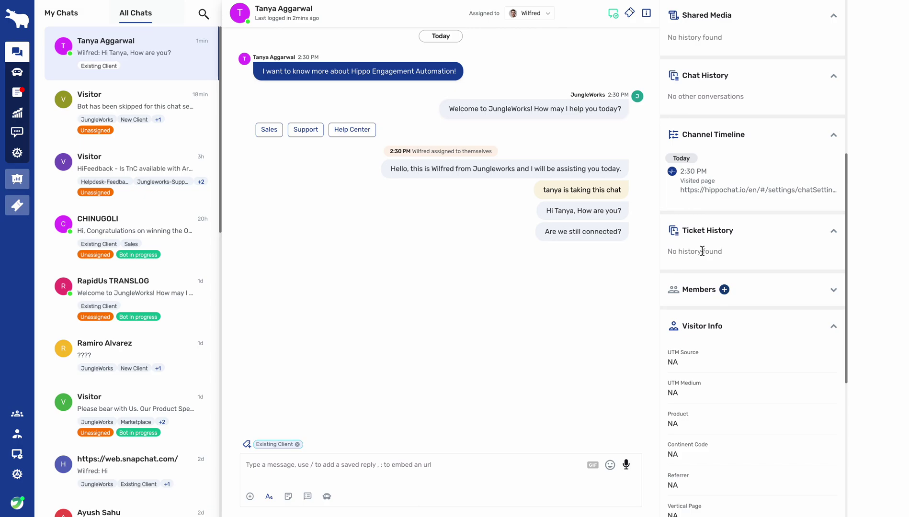
left_click(699, 290)
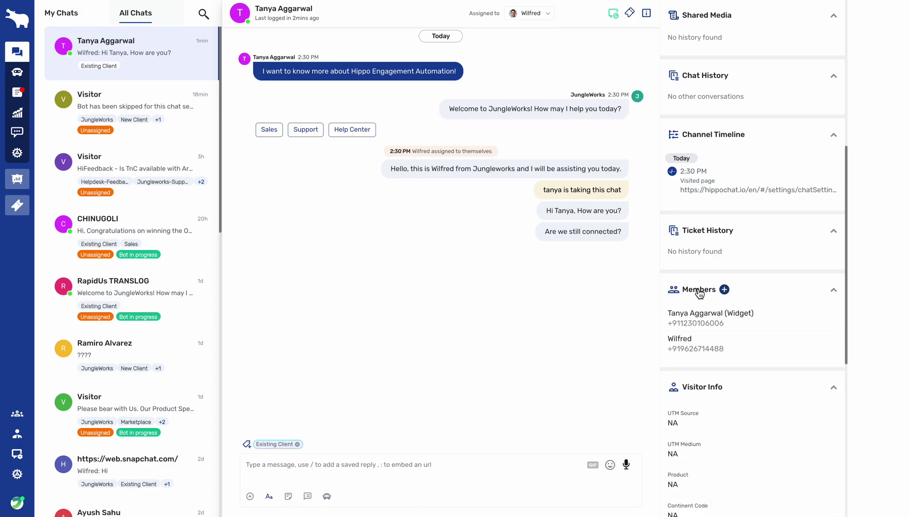
scroll(715, 264, "down", 2)
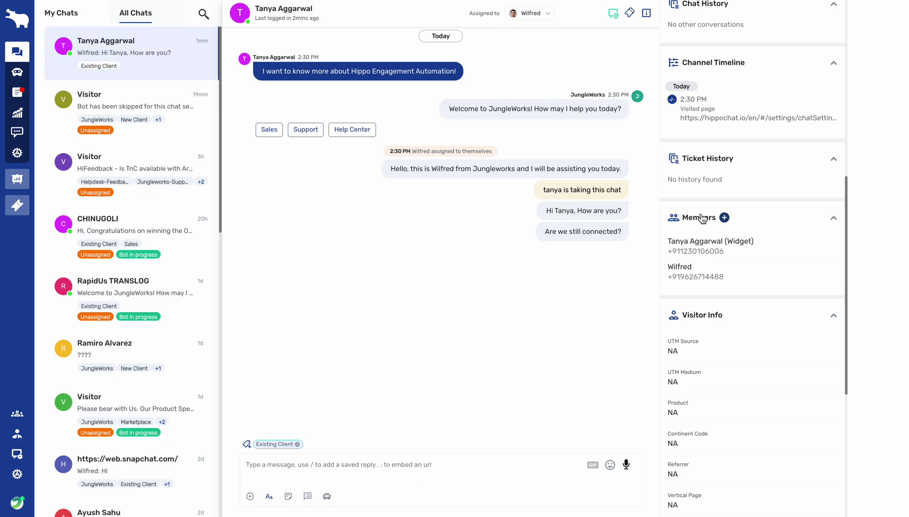
scroll(704, 257, "down", 1)
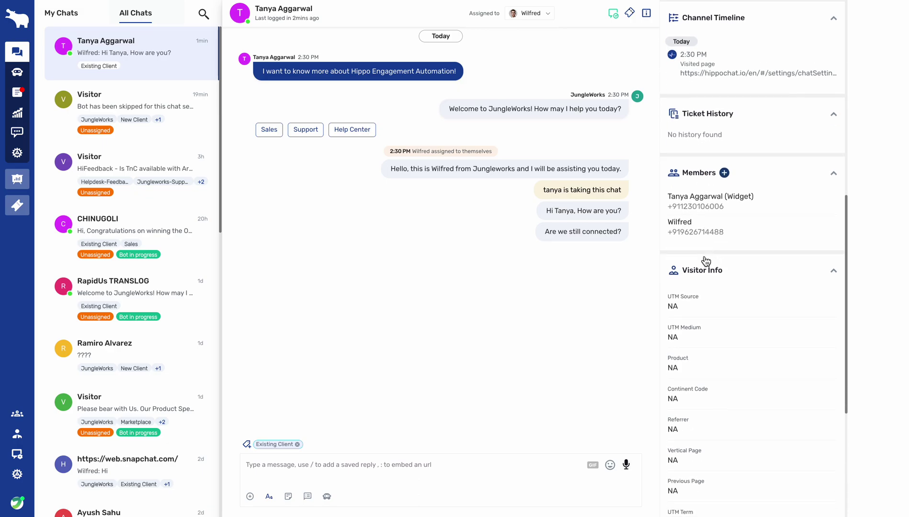
scroll(714, 206, "down", 3)
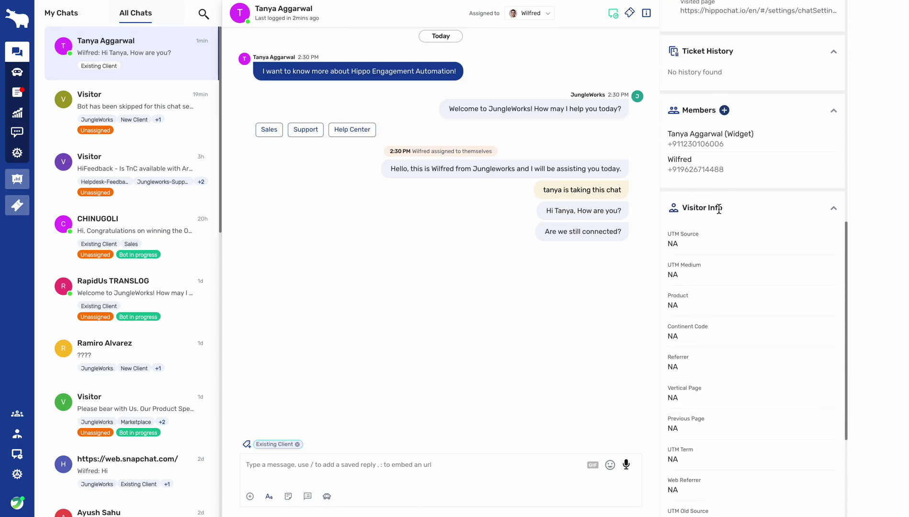
scroll(712, 218, "down", 2)
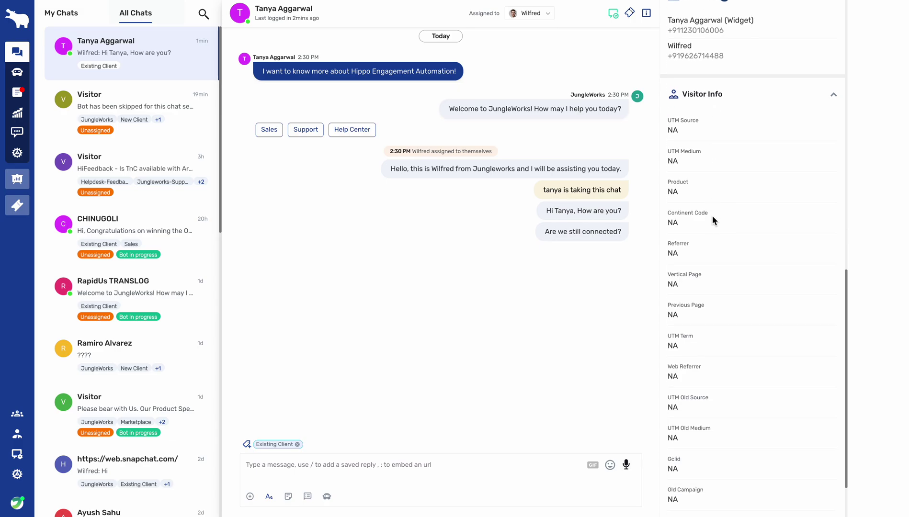
scroll(712, 220, "up", 2)
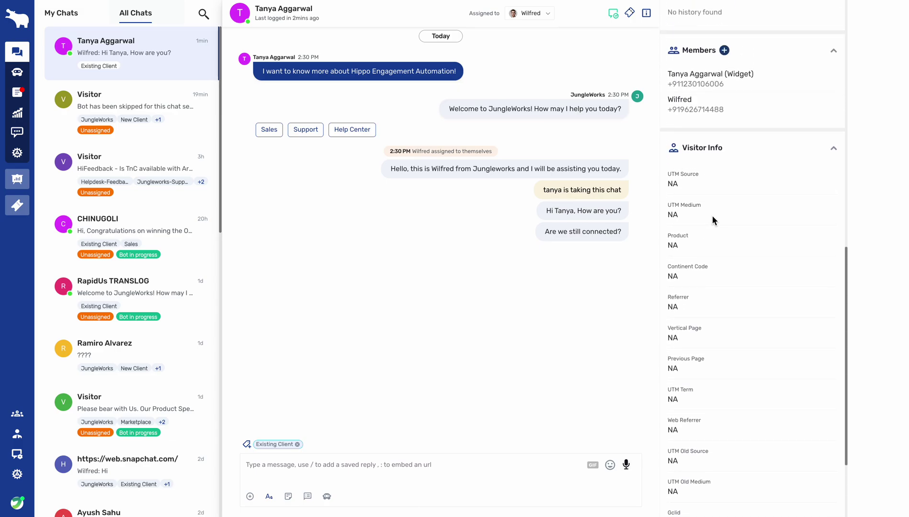
scroll(736, 286, "down", 2)
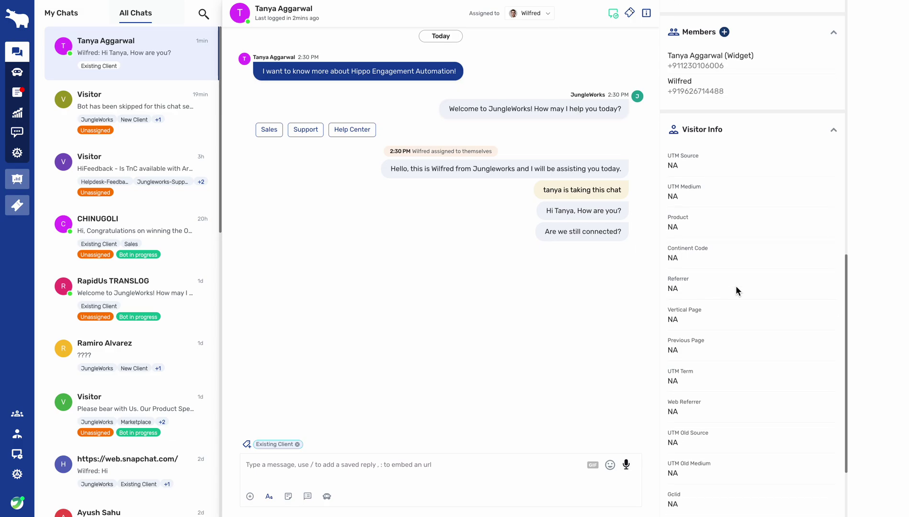
scroll(698, 143, "up", 1)
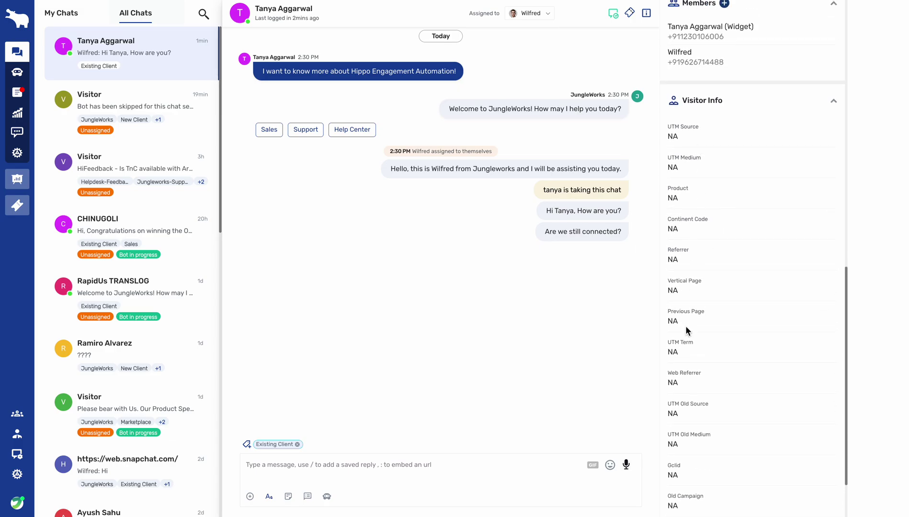
scroll(685, 326, "down", 2)
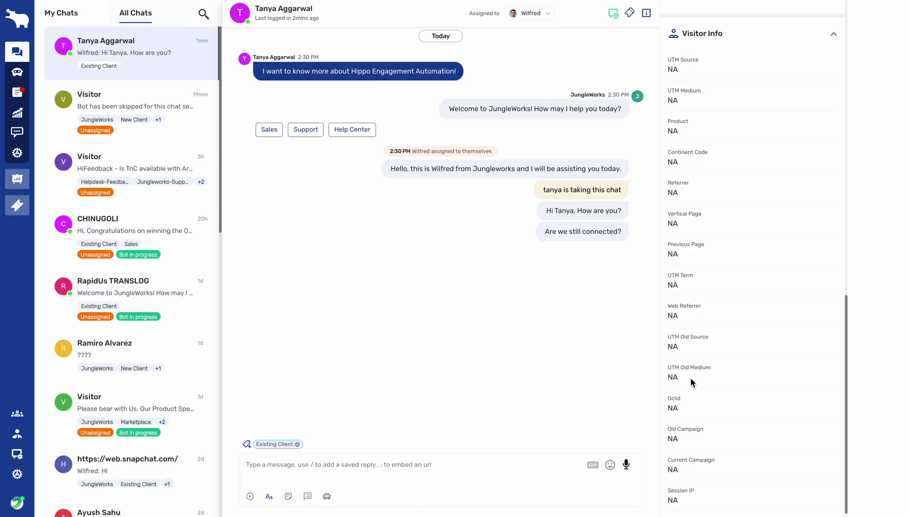
scroll(690, 377, "up", 4)
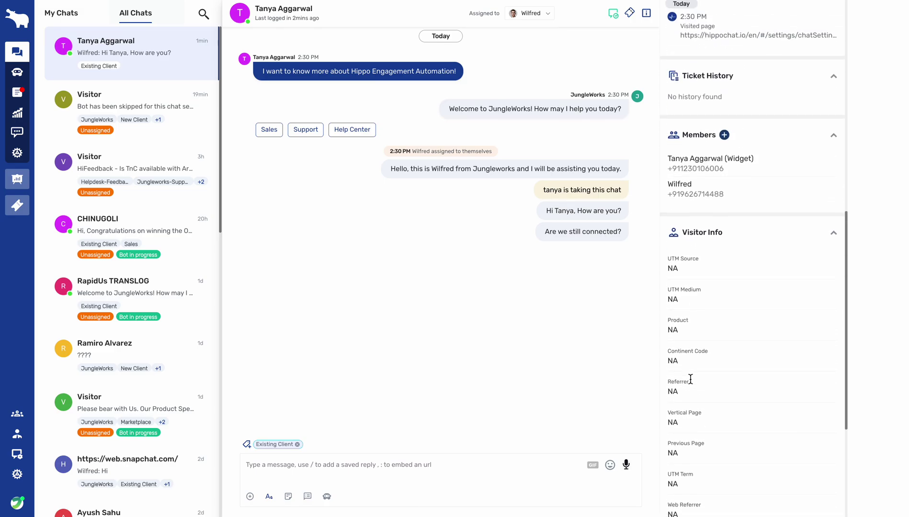
scroll(690, 379, "down", 4)
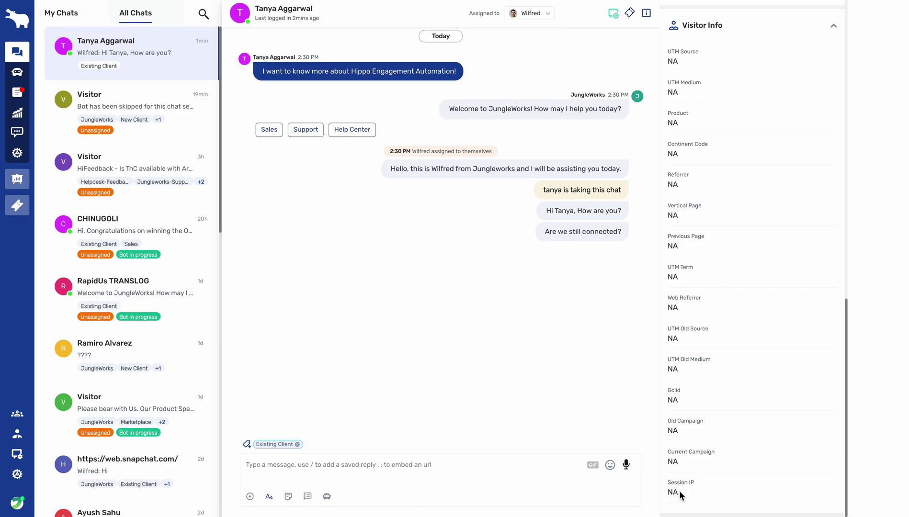
scroll(679, 491, "up", 5)
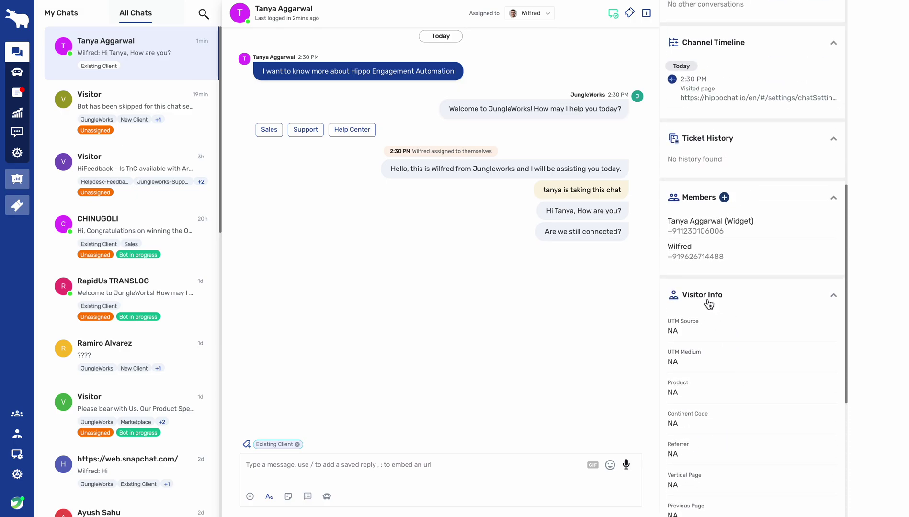
scroll(710, 300, "up", 4)
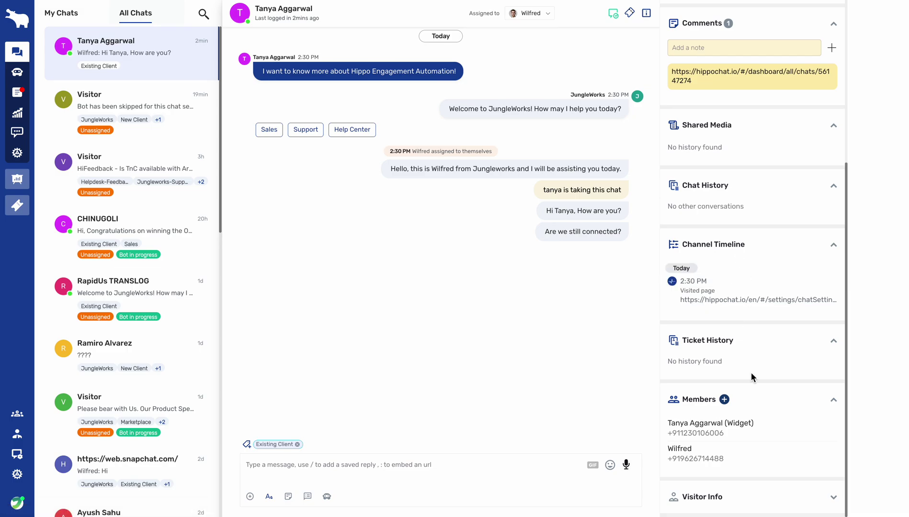
left_click(701, 496)
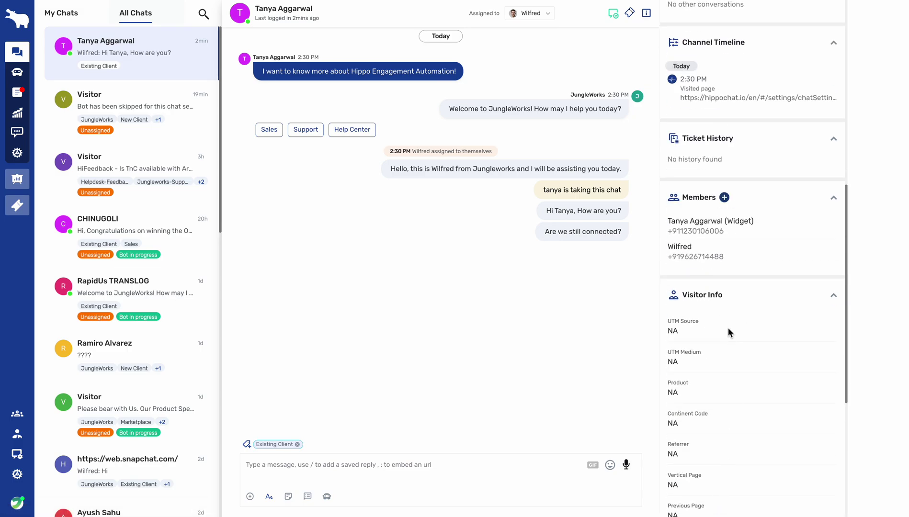
scroll(728, 330, "down", 1)
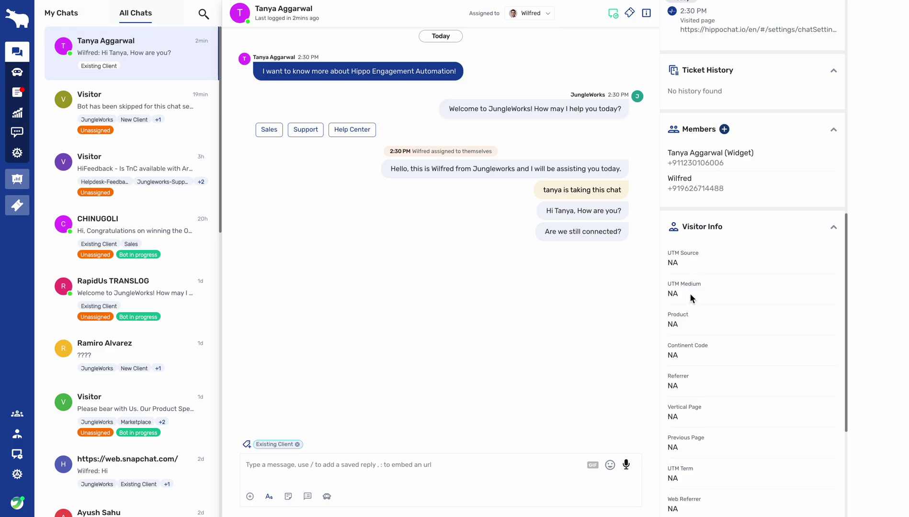
scroll(696, 324, "up", 10)
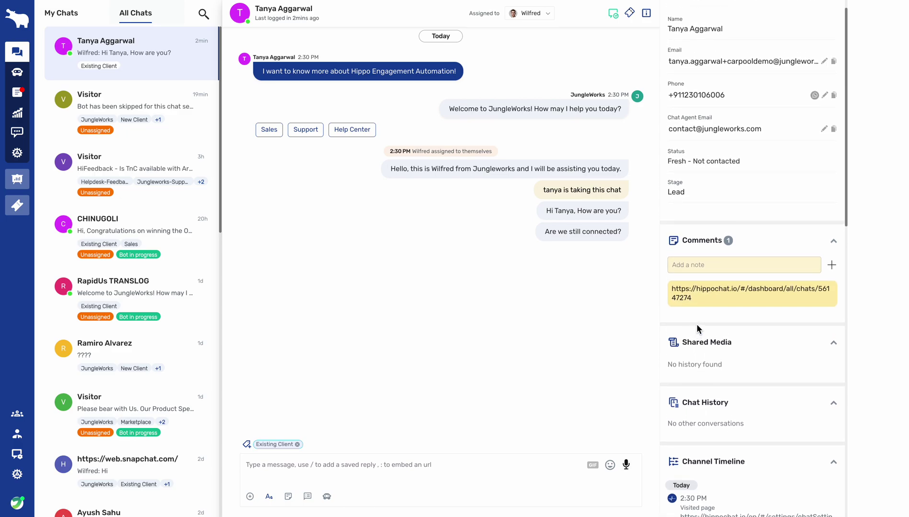
scroll(696, 324, "up", 1)
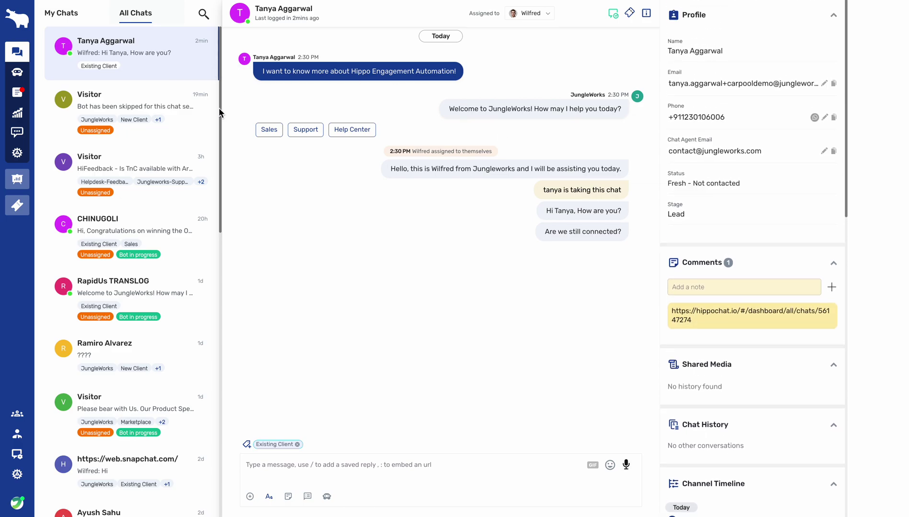